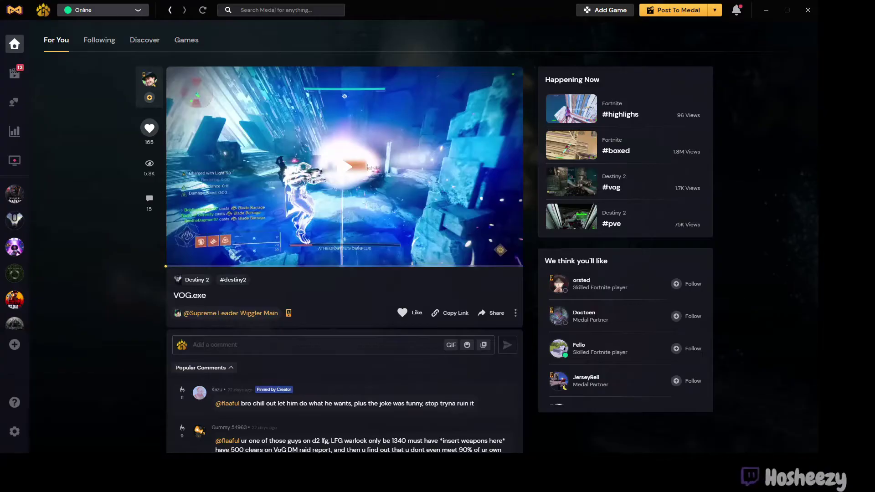
left_click(673, 15)
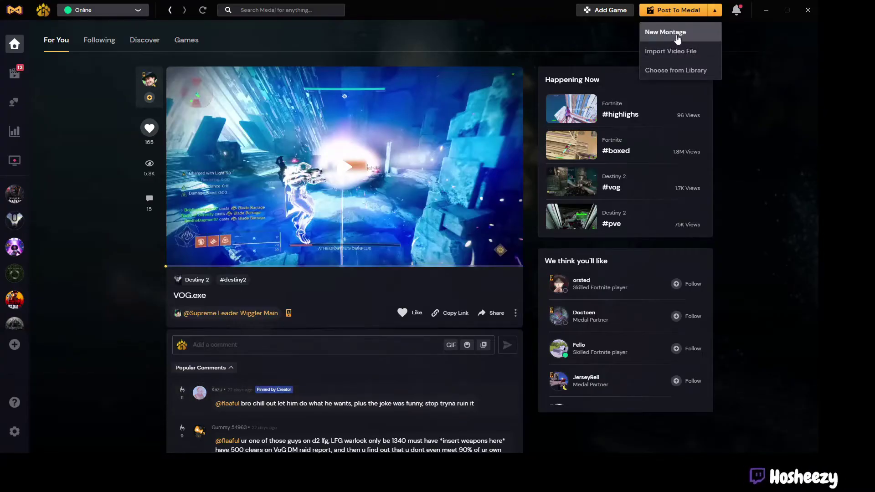
left_click(678, 34)
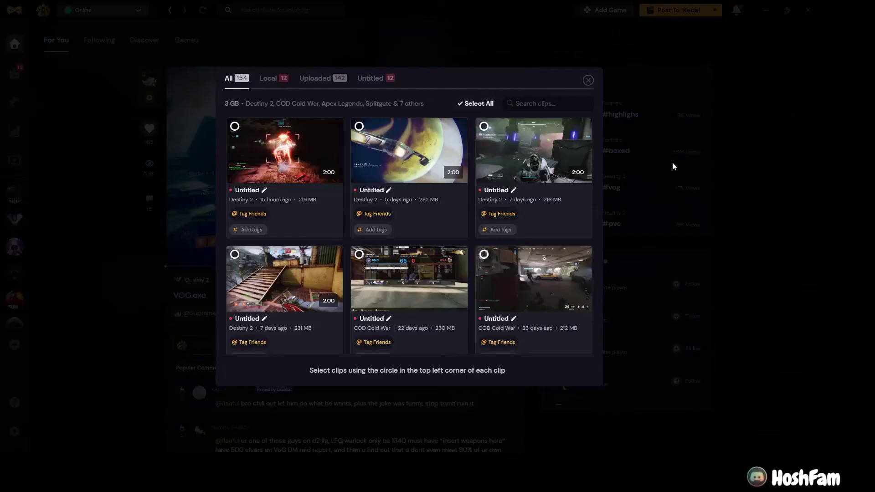
scroll(237, 164, "down", 2)
scroll(255, 146, "up", 2)
left_click(234, 126)
left_click(484, 126)
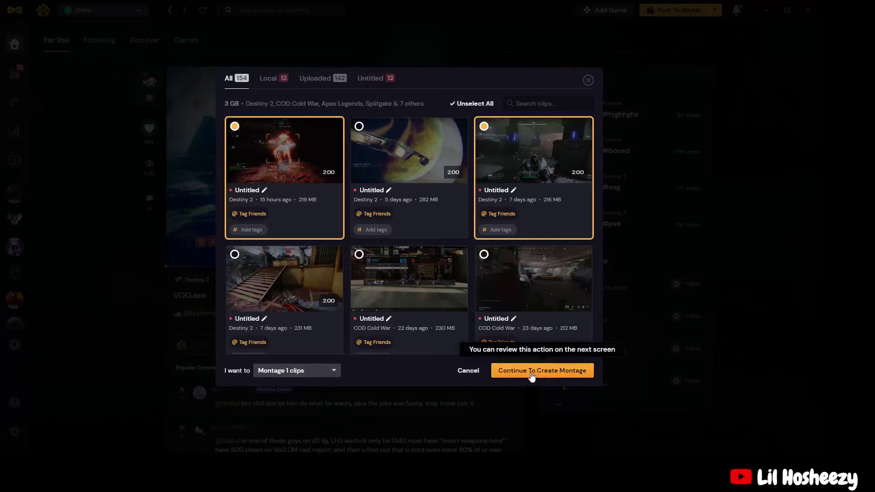
left_click(588, 81)
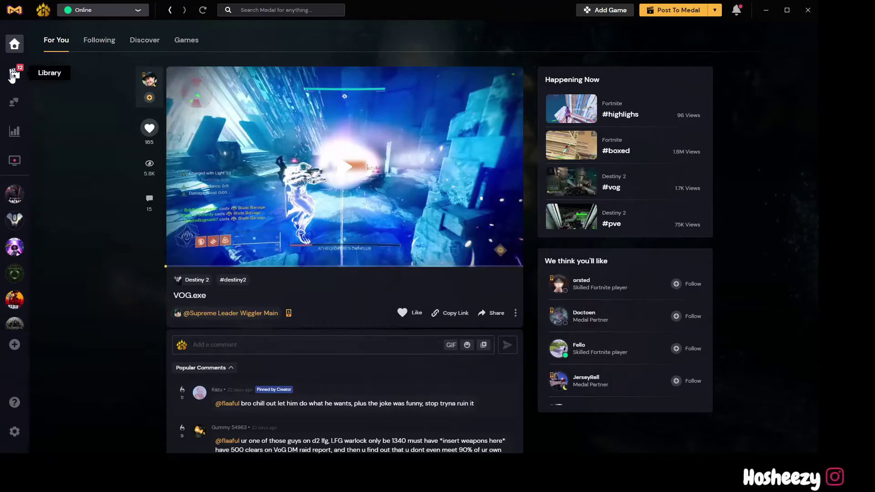
Create a montage from the first and third Destiny 2 clips under Ready To Upload in the clip library
left_click(12, 76)
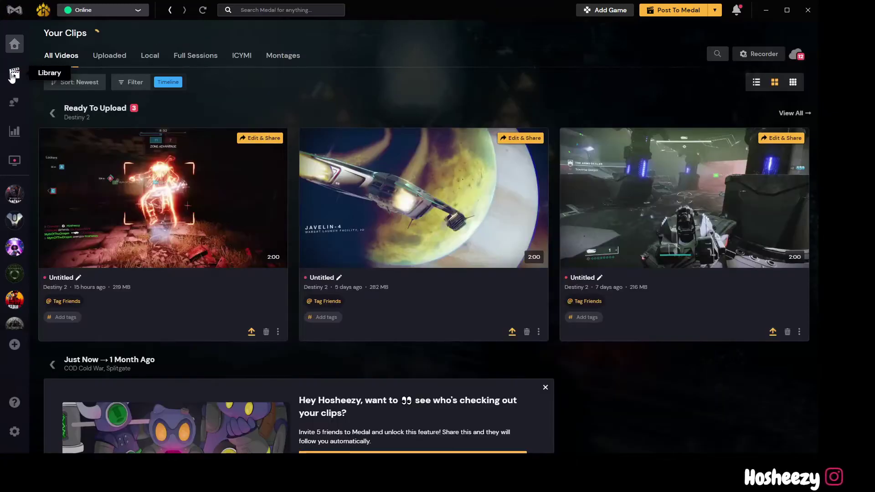
left_click(47, 137)
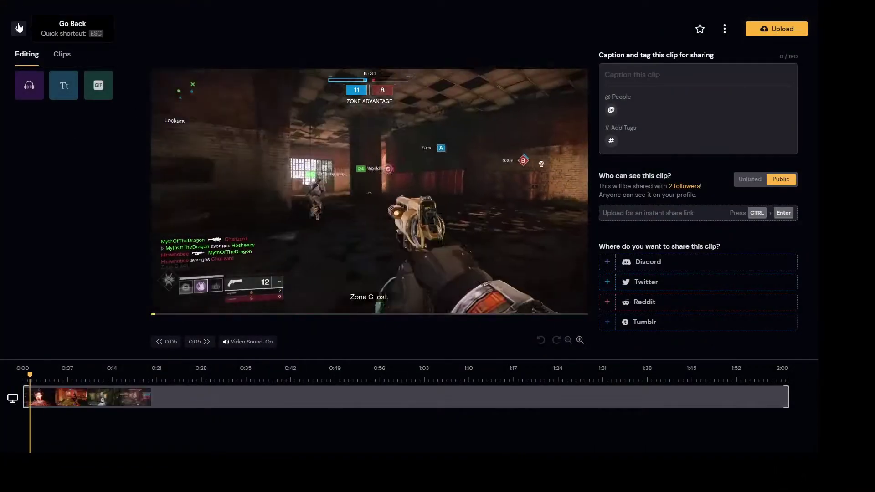
left_click(20, 28)
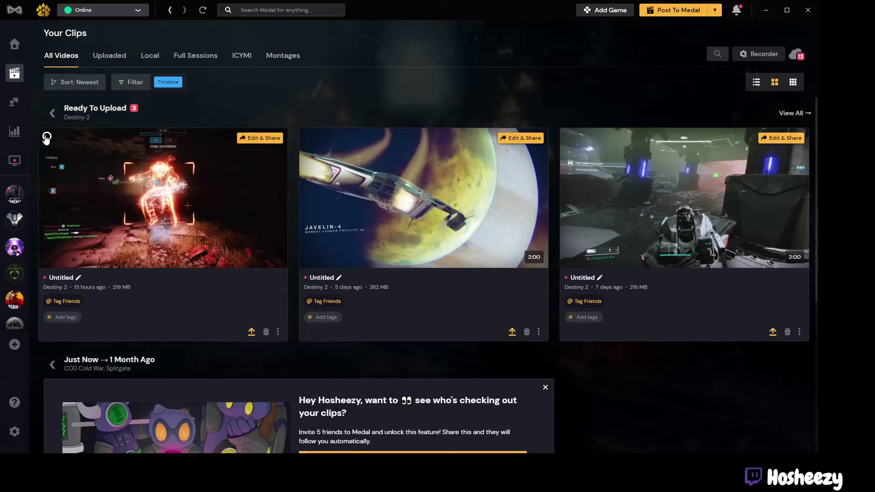
left_click(47, 136)
left_click(569, 137)
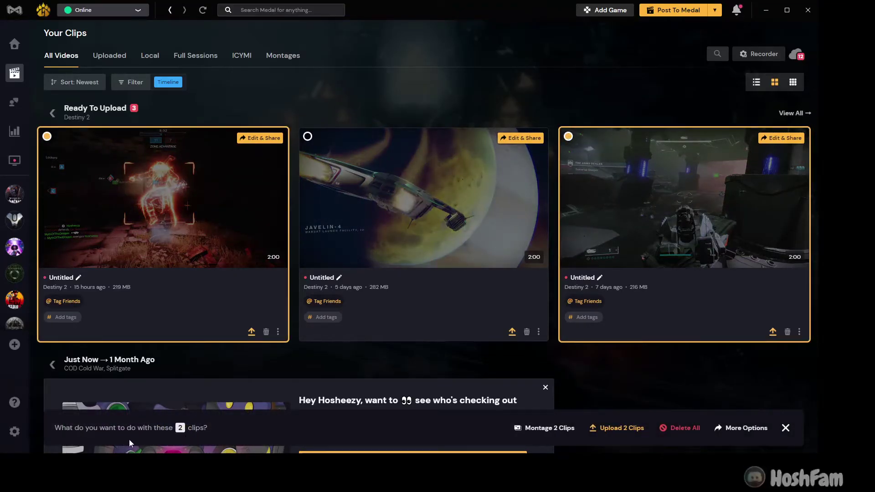
left_click(573, 431)
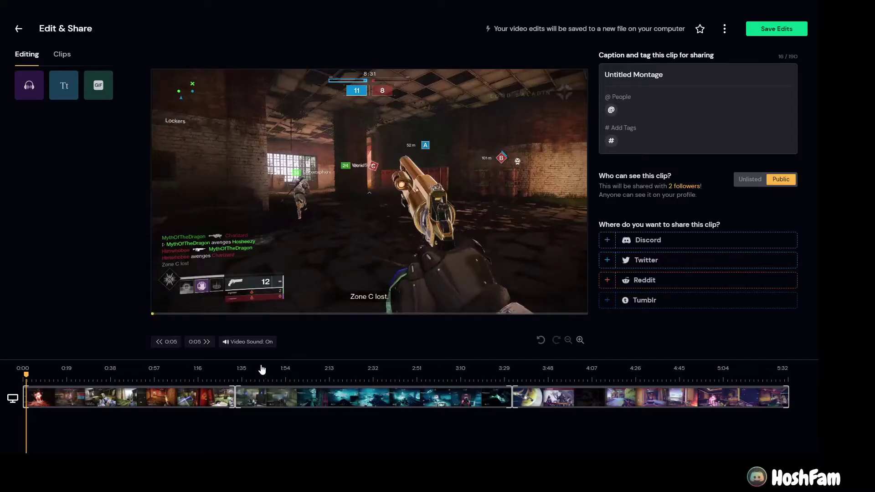
View the start, end and mute settings of the montage's first clip, and return to the editing tools
left_click(116, 400)
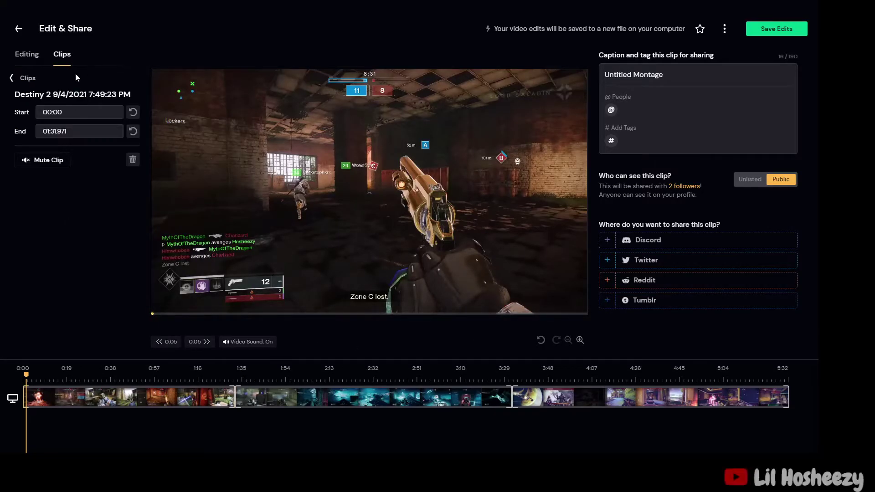
left_click(23, 77)
left_click(25, 56)
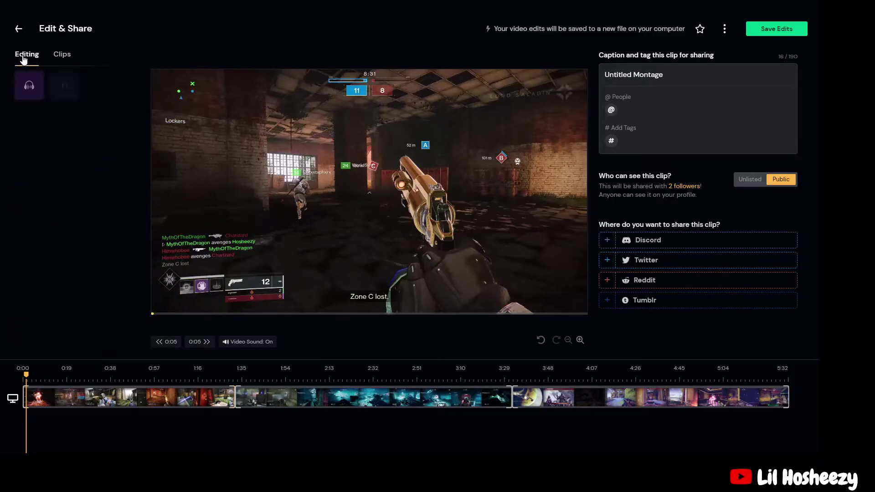
Add a text element over the video, tilt it upward to the right, and make it read "I love you"
left_click(70, 81)
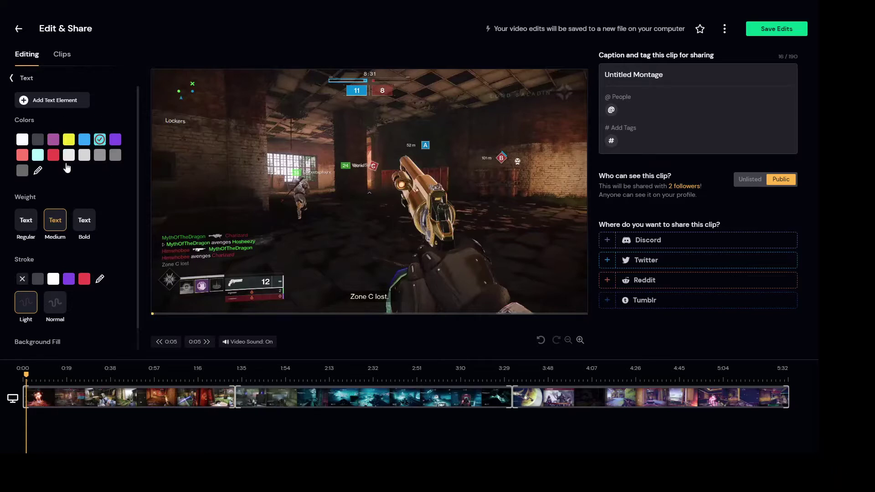
scroll(73, 235, "down", 1)
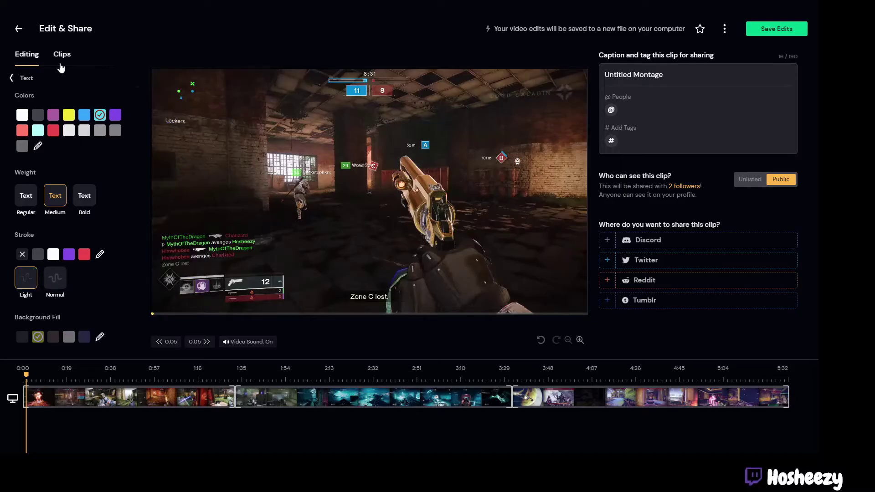
scroll(61, 80, "up", 1)
left_click(54, 99)
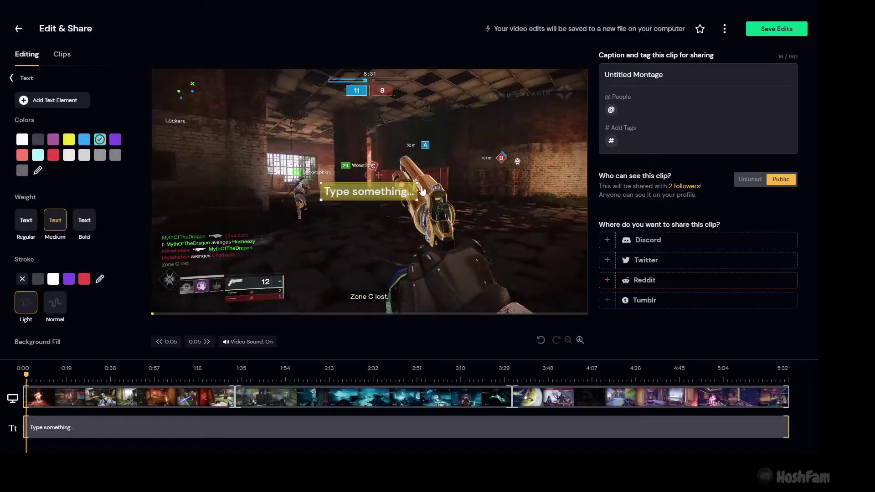
left_click_drag(367, 177, 331, 136)
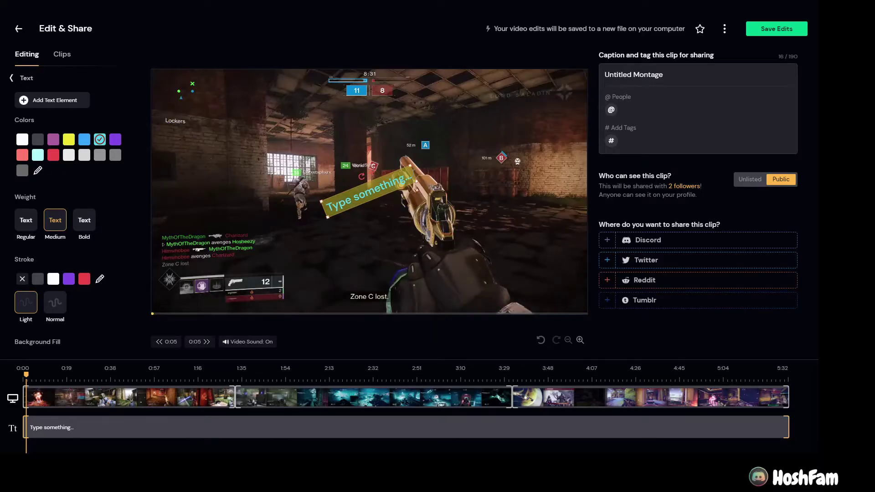
type("I love you")
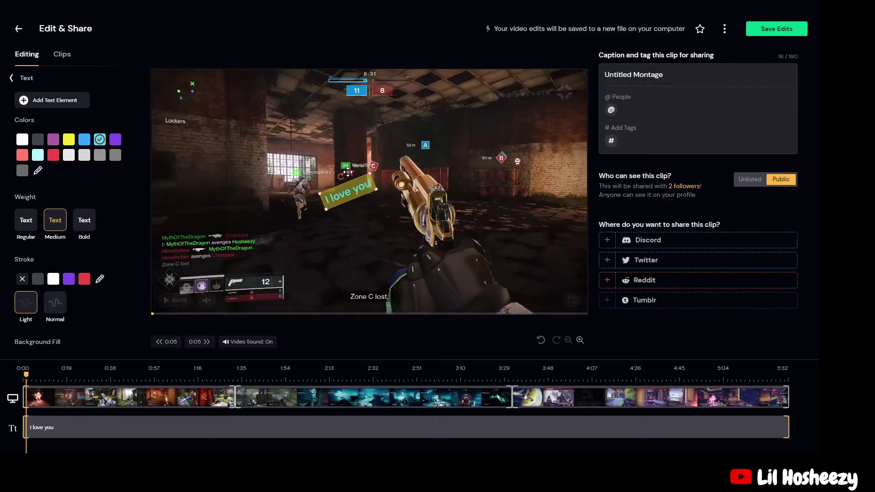
Rotate the "I love you" text to slope downward, enlarge it several times over, and place it in the video's upper right area
left_click_drag(357, 171, 480, 138)
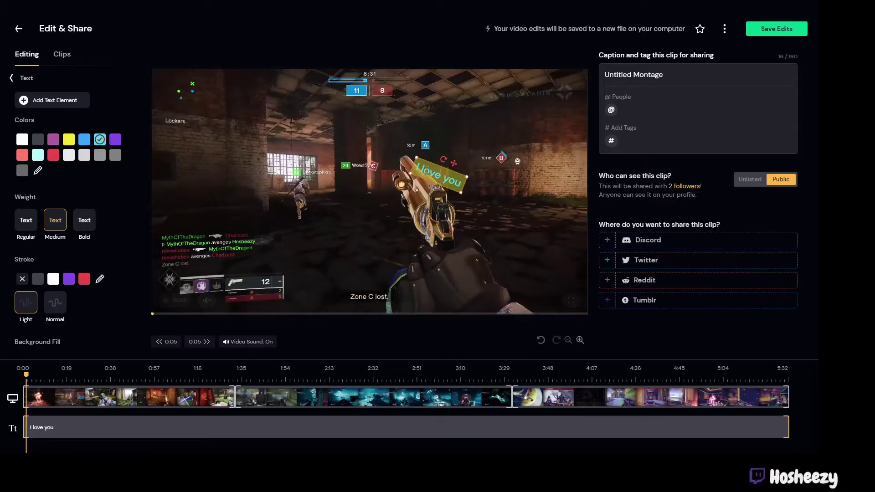
left_click_drag(410, 183, 268, 108)
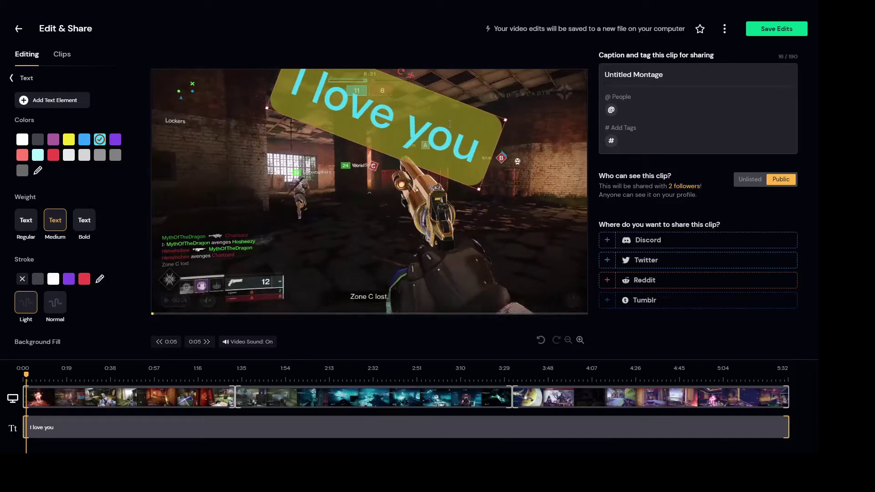
left_click_drag(413, 74, 485, 108)
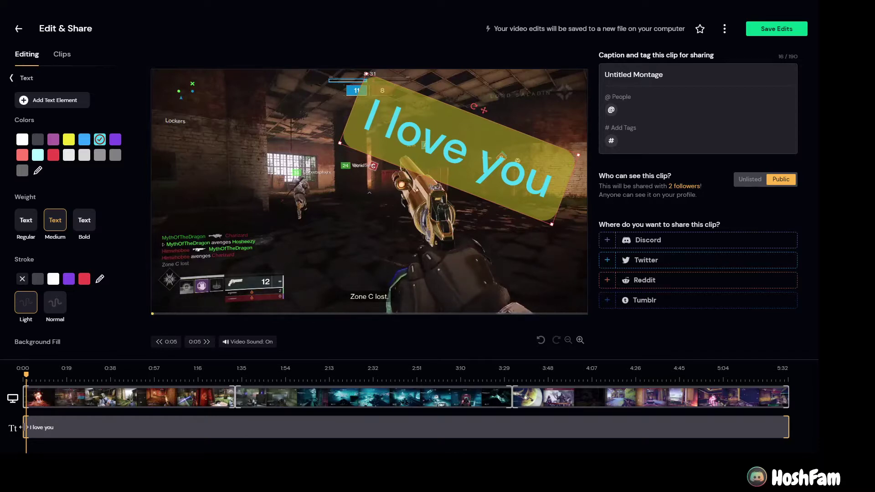
Trim the text segment to about 0:48–1:03 on the timeline and shift it to start at about 1:23
left_click_drag(111, 434, 133, 432)
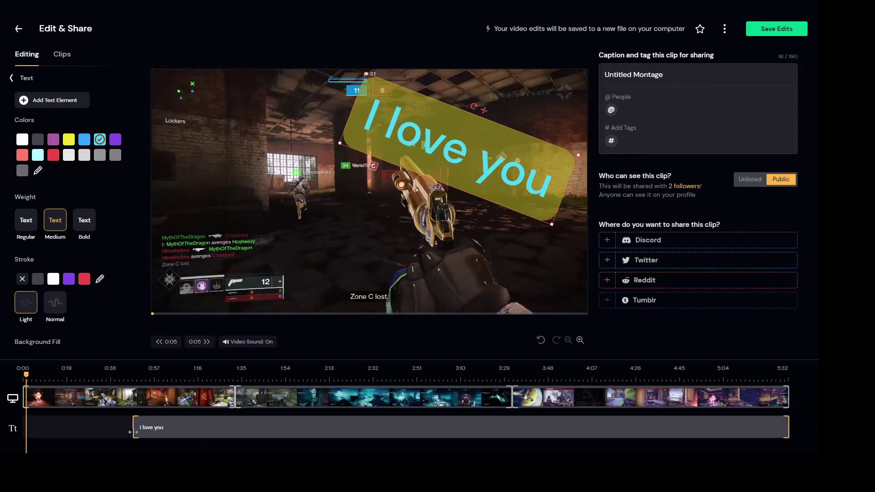
left_click_drag(775, 433, 220, 428)
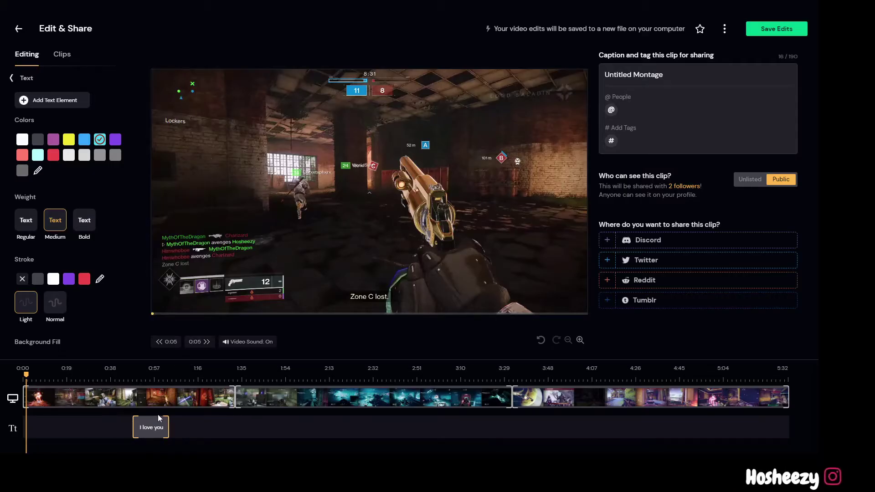
left_click_drag(159, 420, 231, 416)
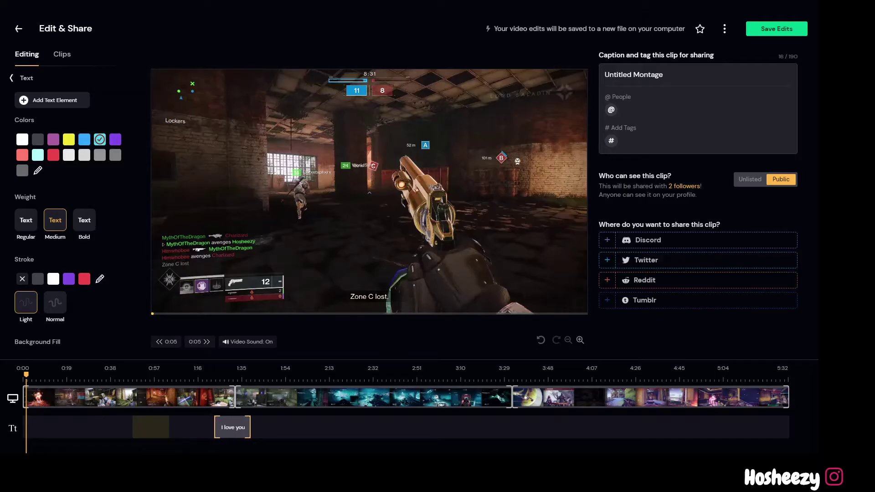
Play the montage from 1:09 to check when the "I love you" text appears
mouse_move(465, 114)
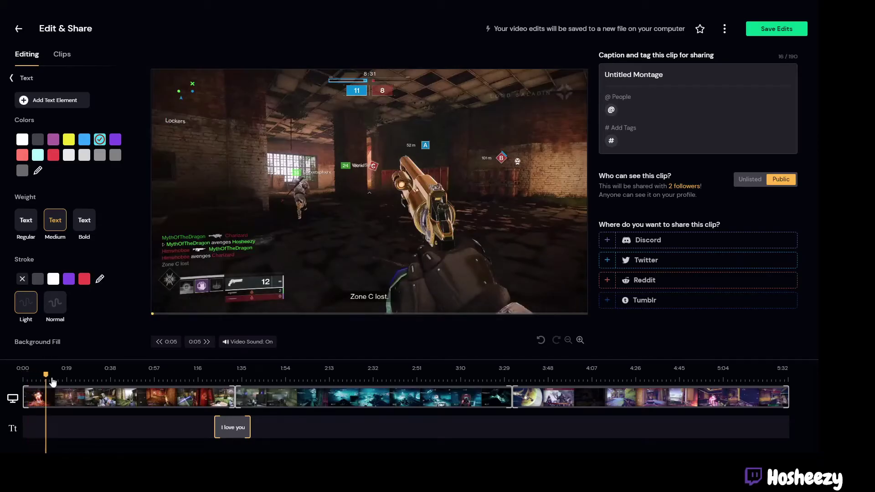
left_click_drag(53, 382, 183, 382)
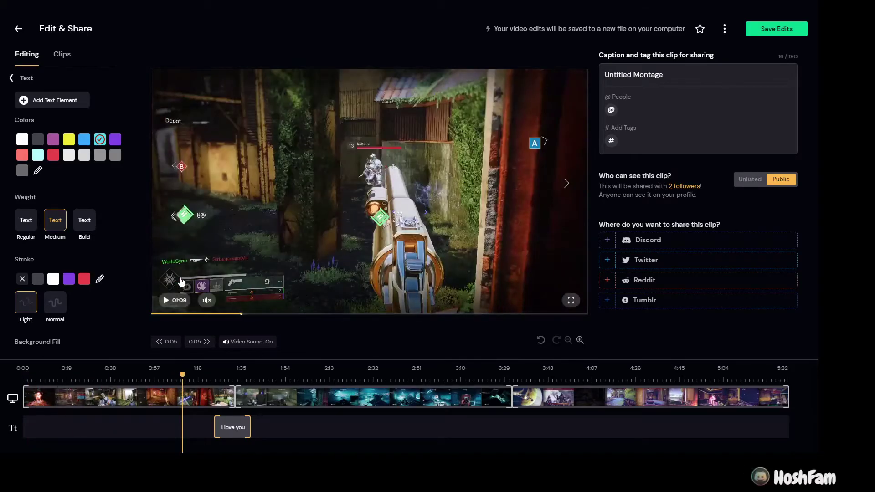
left_click(167, 300)
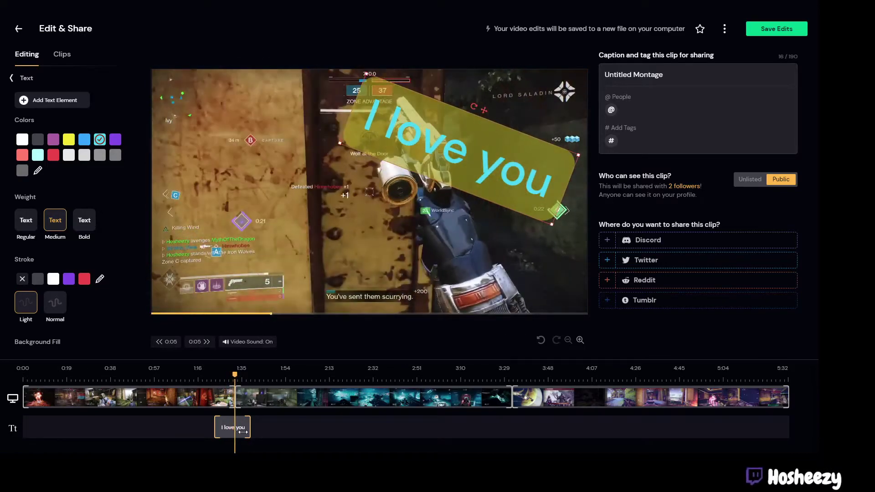
Delete the "I love you" text segment from the timeline and return to the list of editing tools
right_click(241, 431)
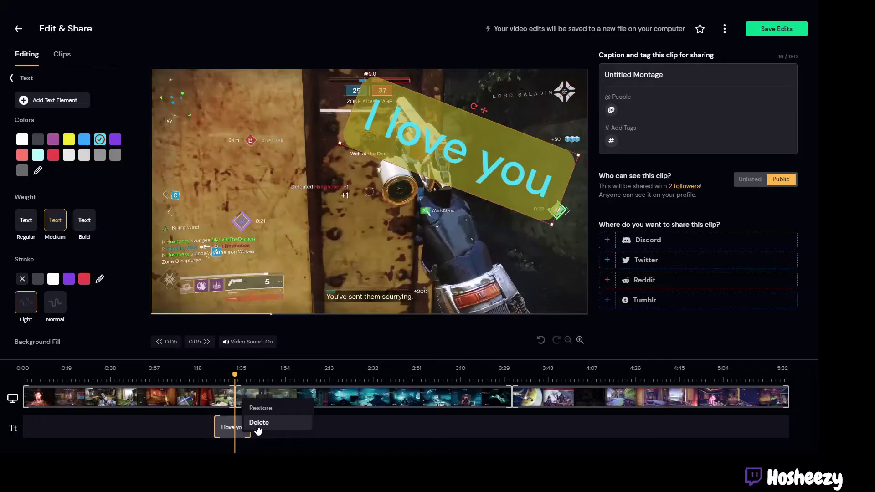
left_click(258, 423)
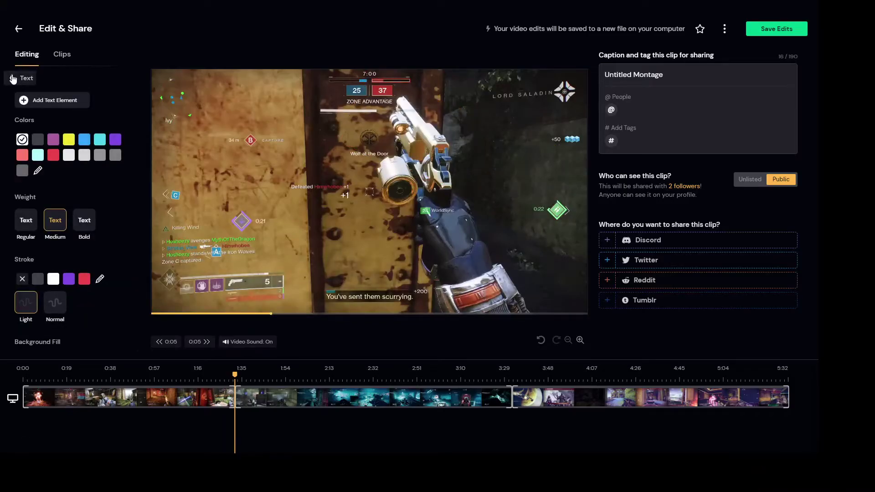
mouse_move(424, 159)
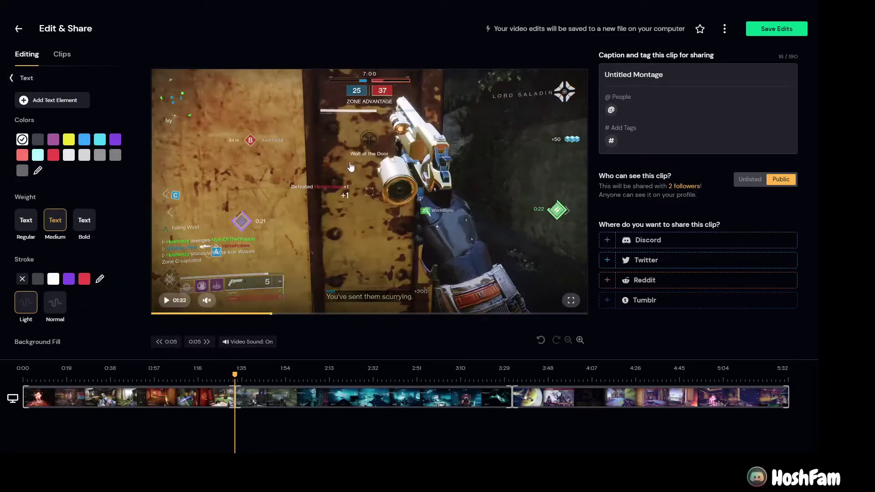
left_click(12, 78)
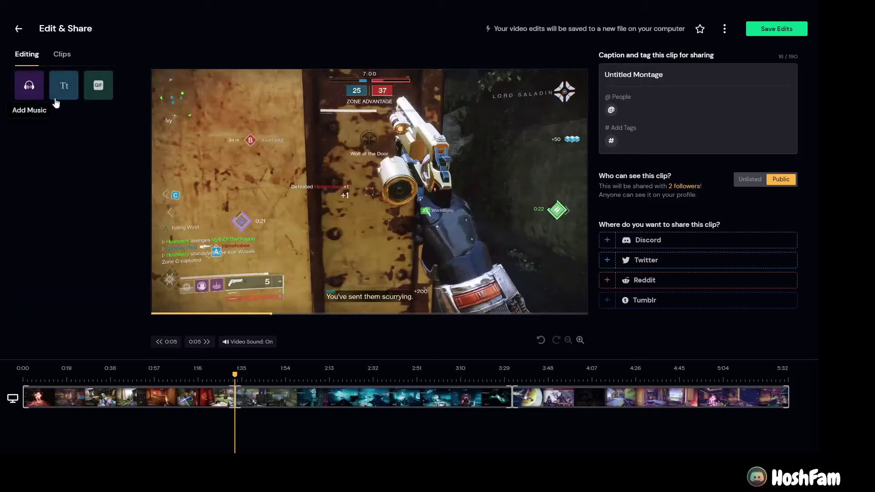
Add the GIF of the sitting grey dog from the GIF library to the montage
left_click(105, 87)
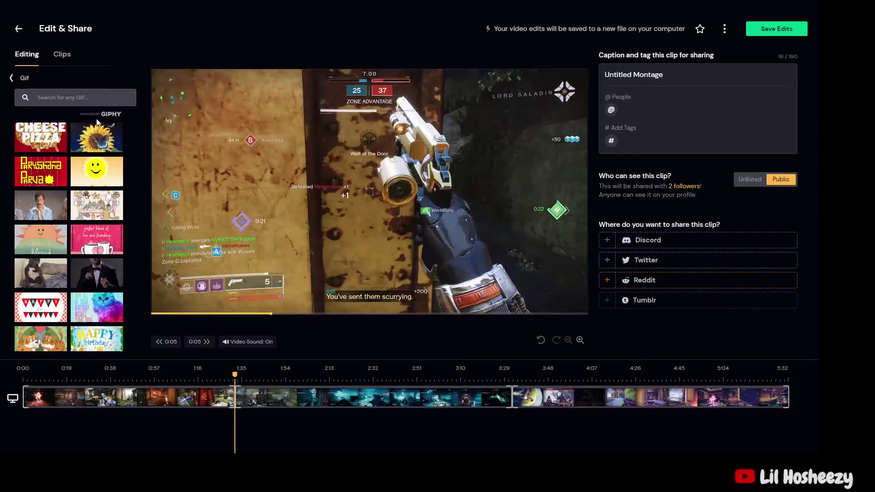
scroll(94, 241, "down", 2)
scroll(94, 241, "down", 2)
left_click(41, 181)
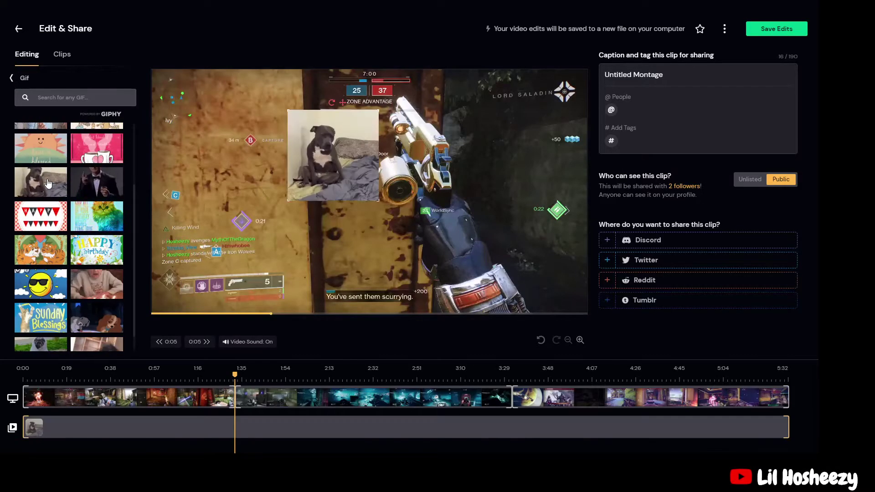
Enlarge the dog GIF and place it in the upper left area of the video frame
left_click_drag(295, 150, 366, 172)
left_click_drag(391, 209, 454, 246)
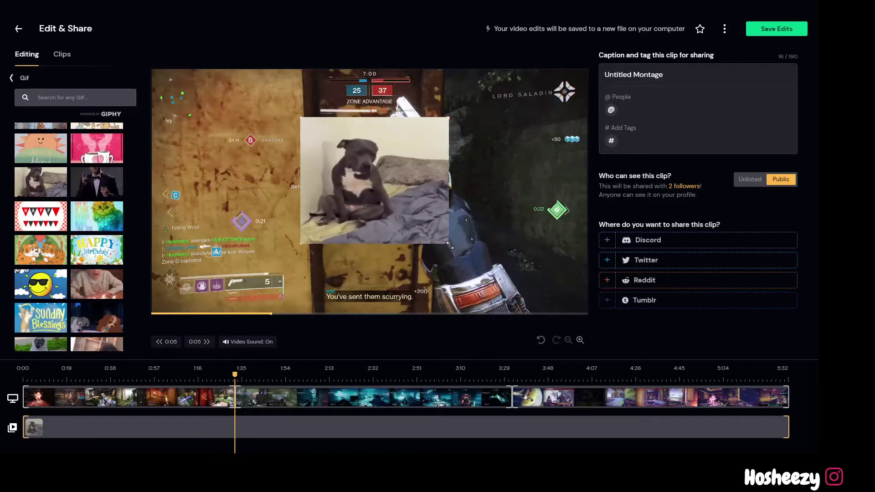
left_click_drag(409, 208, 266, 168)
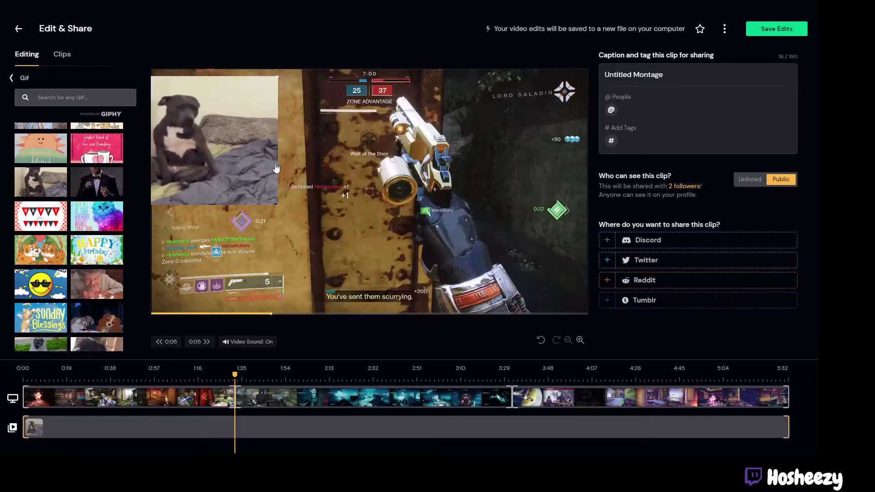
mouse_move(308, 168)
left_mouse_down()
mouse_move(322, 189)
mouse_move(317, 176)
left_mouse_up()
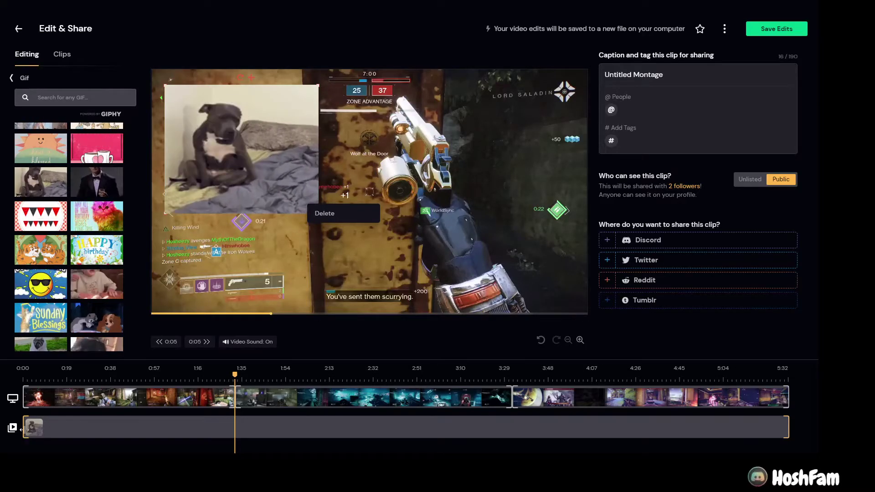
Trim the dog GIF segment to run from about 1:59 to 2:07 and preview the montage from 1:57
left_click_drag(71, 427, 297, 428)
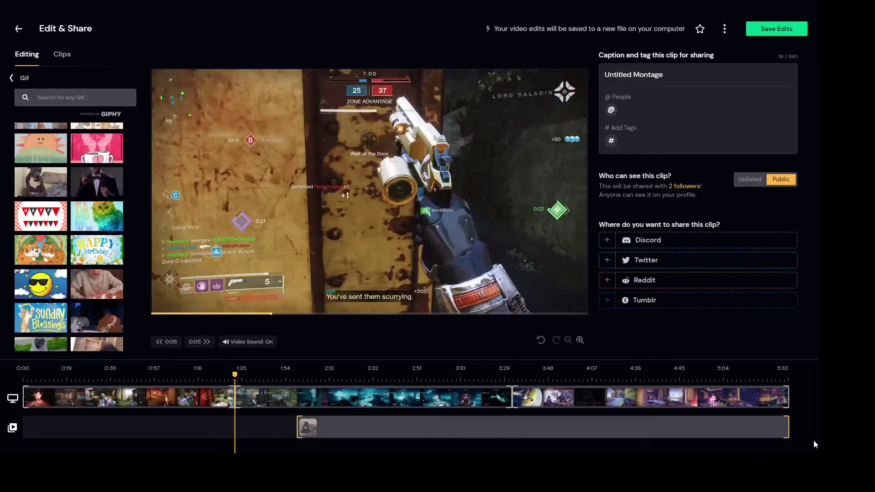
left_click_drag(788, 427, 312, 432)
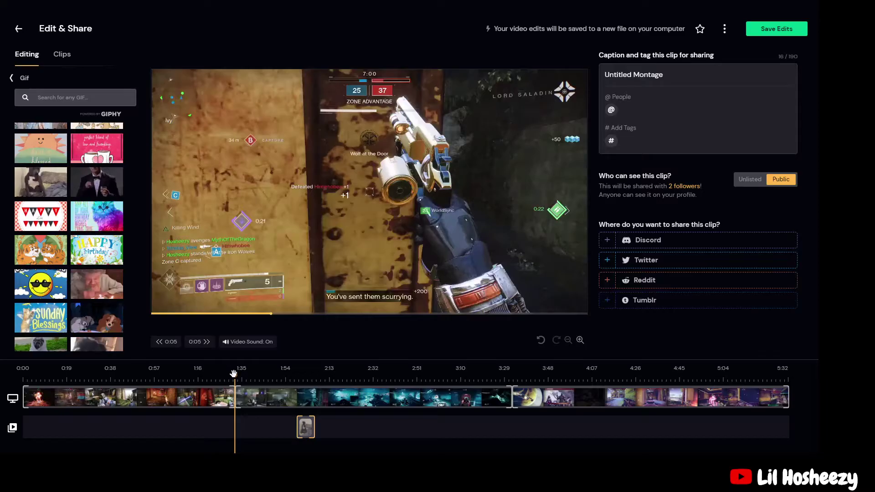
left_click(288, 376)
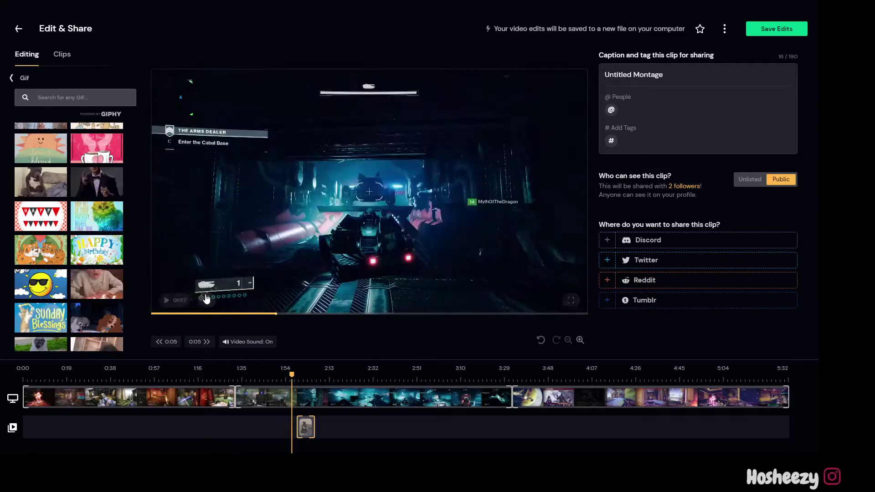
left_click(167, 300)
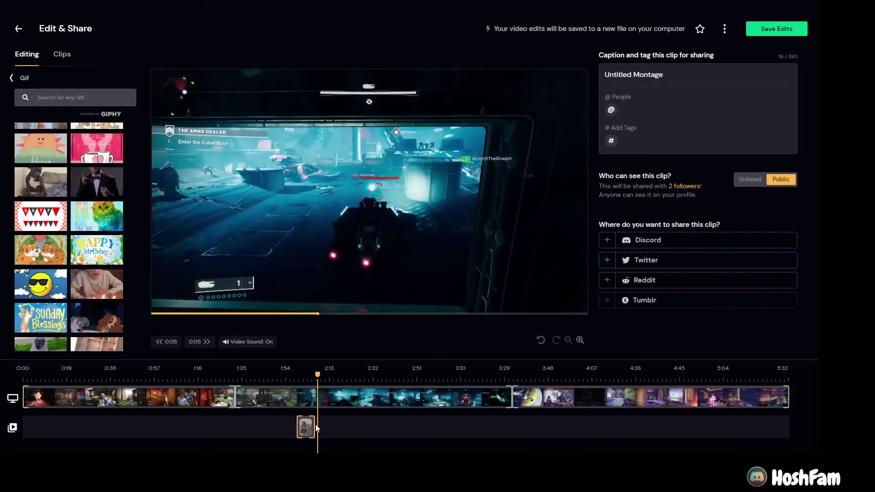
Extend the end of the dog GIF segment to about 2:41 and delete the segment from the timeline
left_click_drag(390, 428, 392, 427)
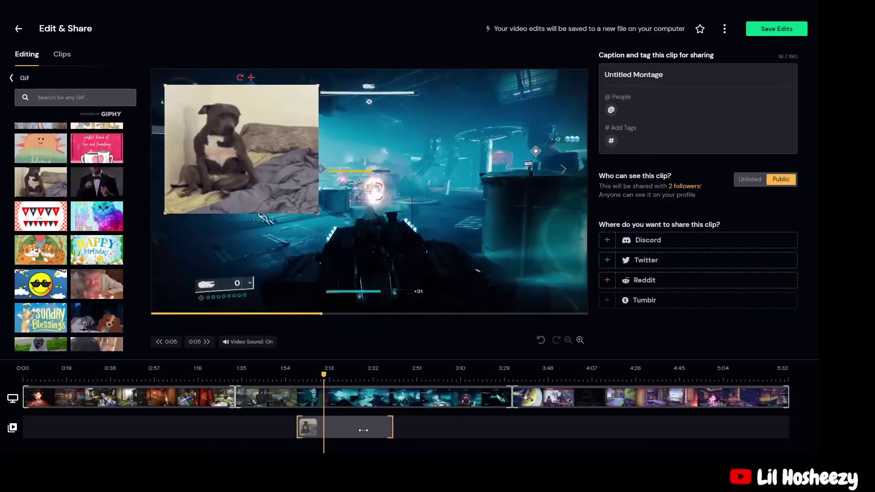
left_click(362, 424)
left_click(388, 424)
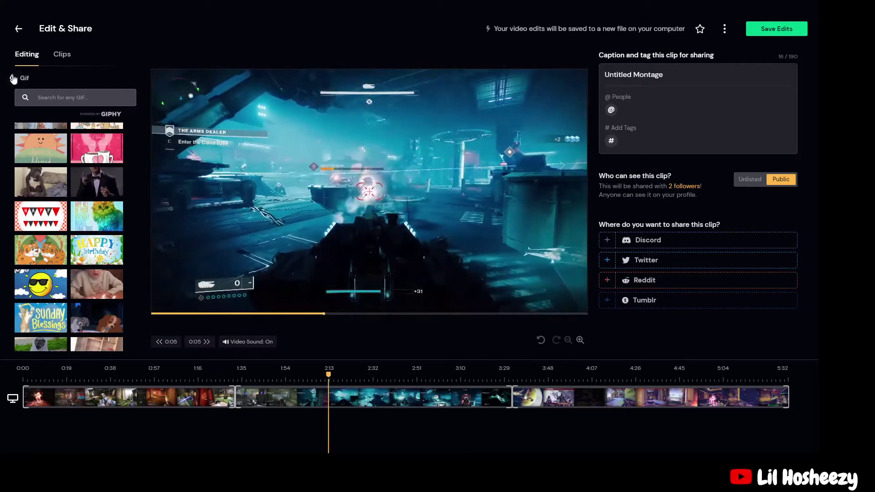
Preview the track Verdansk from the Dance category of the music library and add it to the montage
left_click(12, 77)
left_click(36, 99)
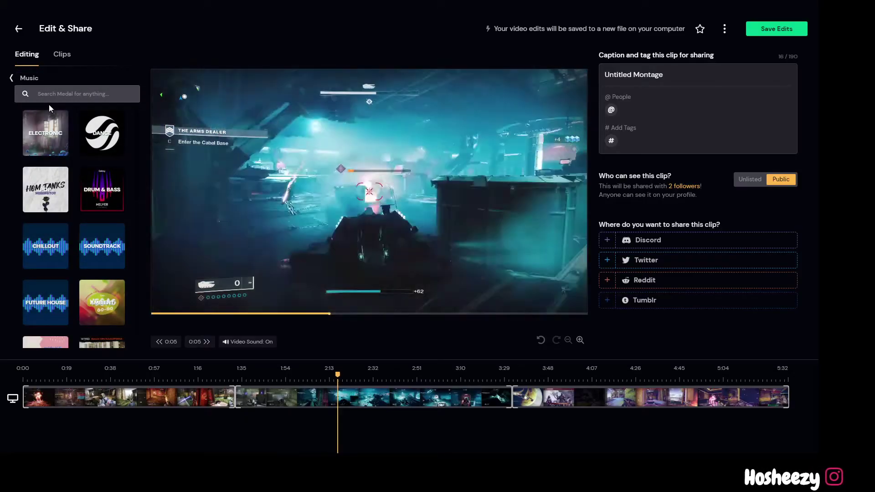
scroll(68, 205, "down", 3)
scroll(87, 246, "up", 3)
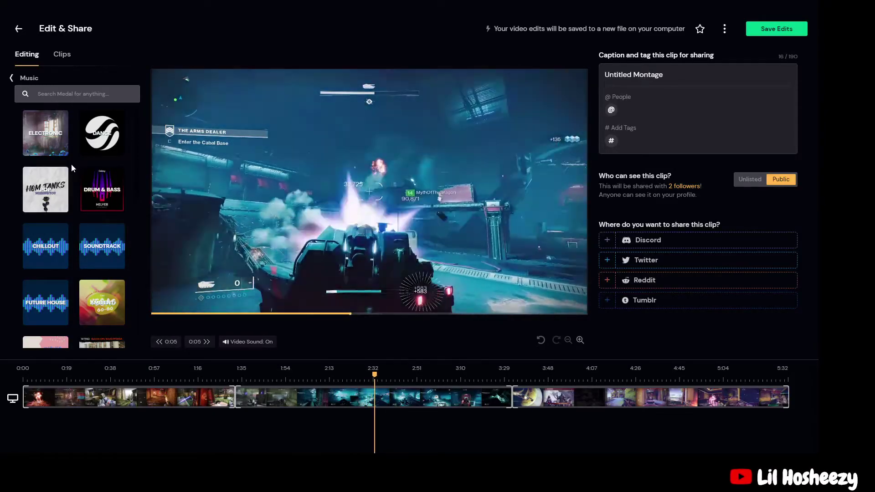
left_click(89, 137)
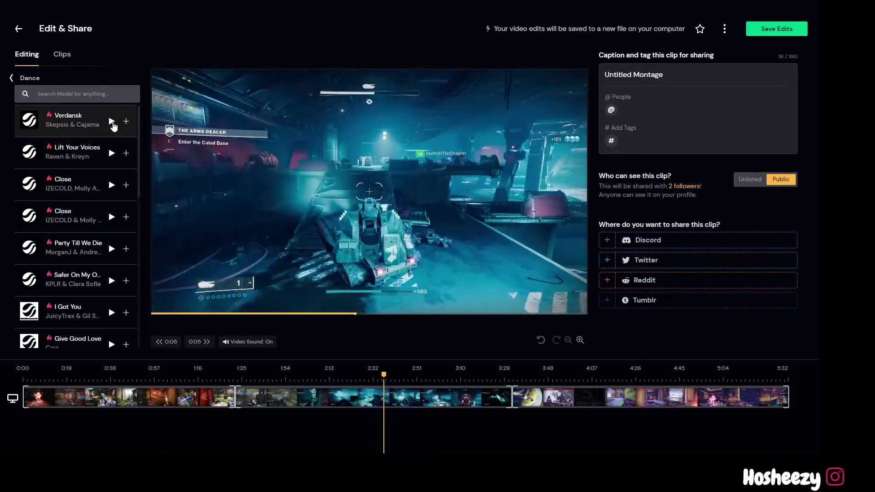
left_click(112, 123)
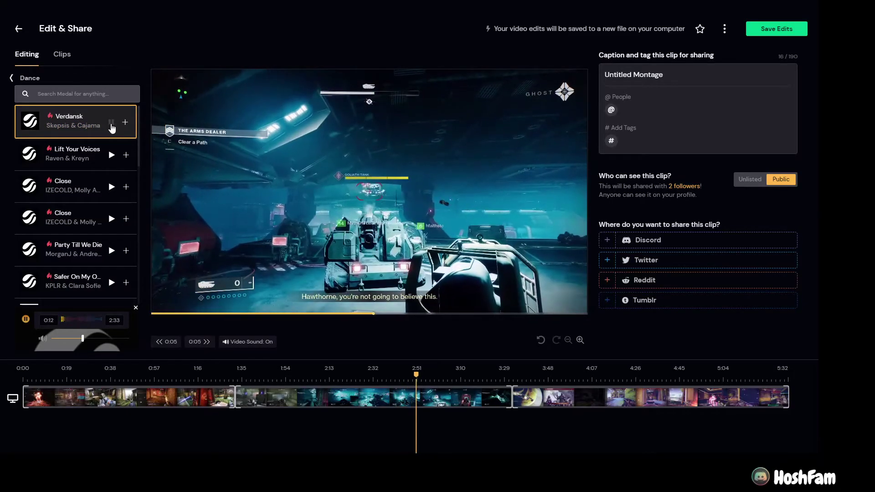
left_click(125, 122)
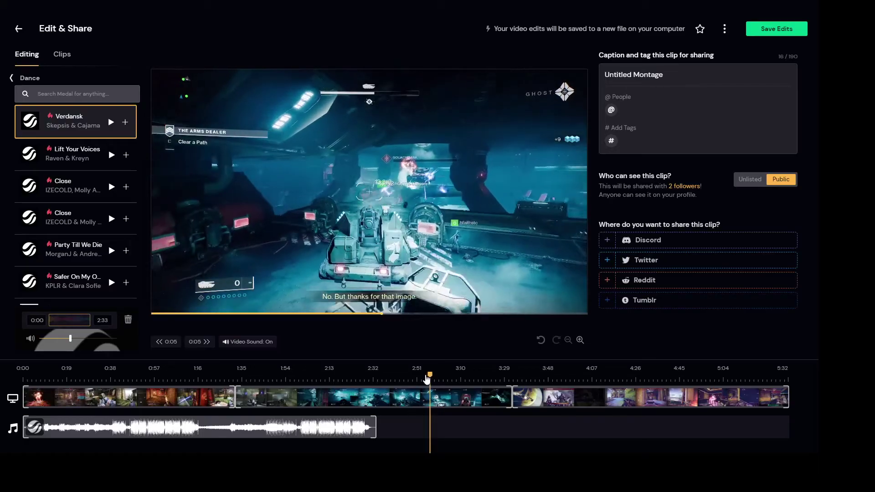
Check the montage at several points along the timeline and move the Verdansk track to start at about 2:55
left_click(217, 392)
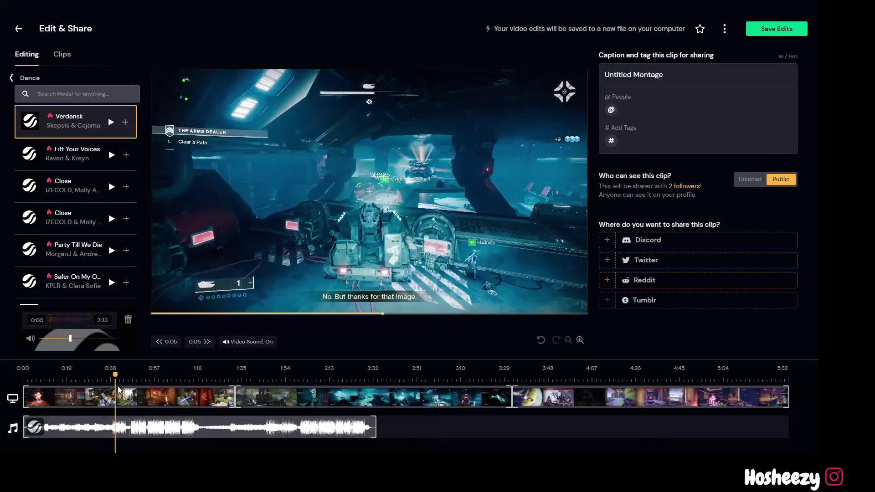
left_click(76, 392)
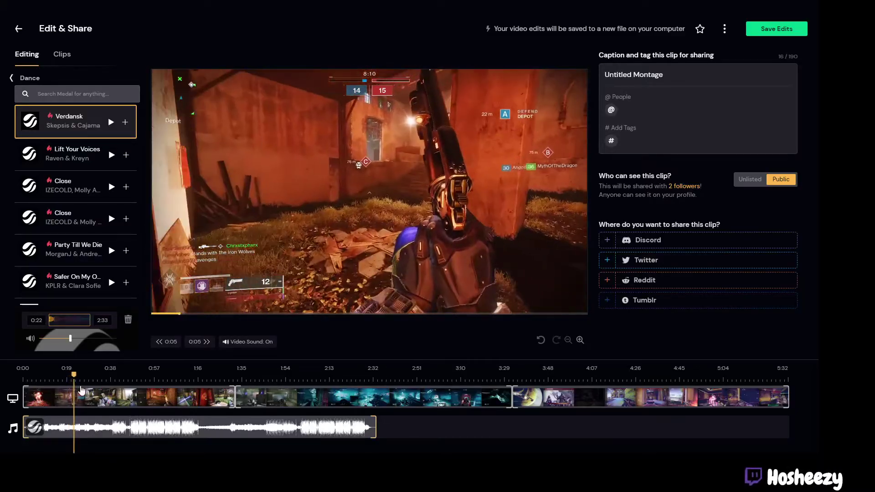
left_click_drag(376, 390, 412, 390)
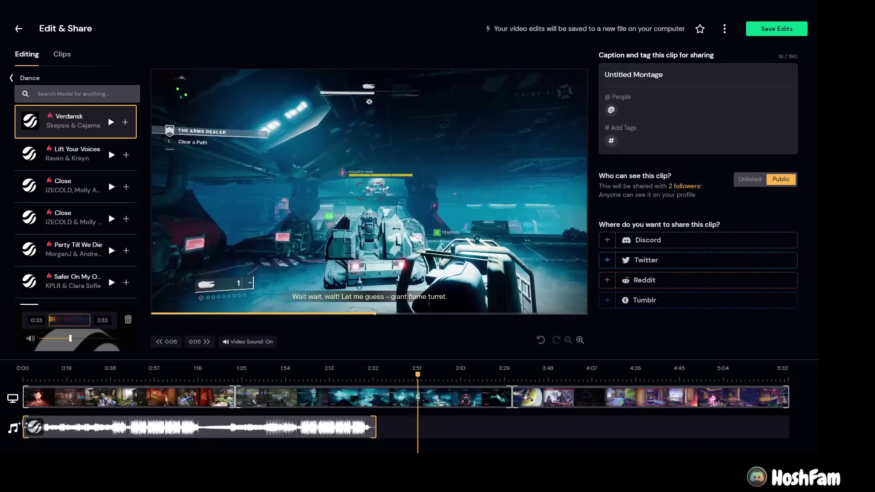
left_click_drag(335, 424, 737, 423)
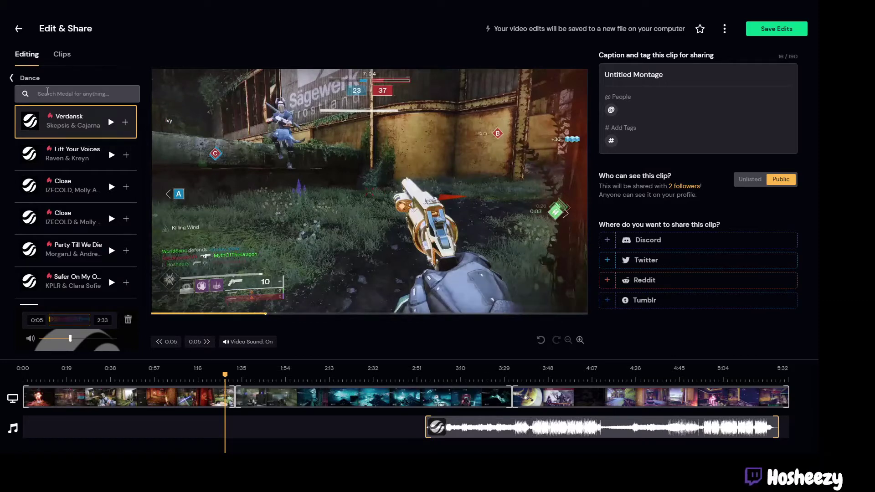
Return to the music categories and try to leave the editor, choosing to keep the unsaved edits
left_click(15, 78)
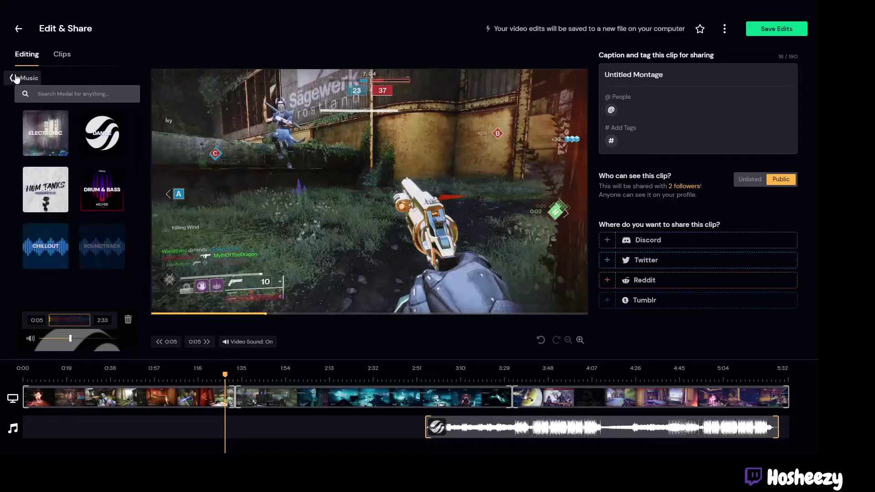
scroll(95, 228, "down", 1)
scroll(95, 228, "up", 5)
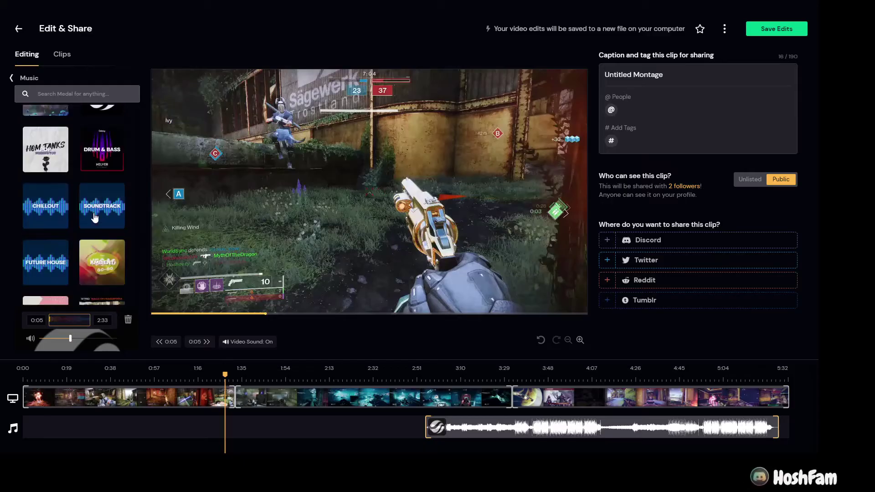
left_click(19, 30)
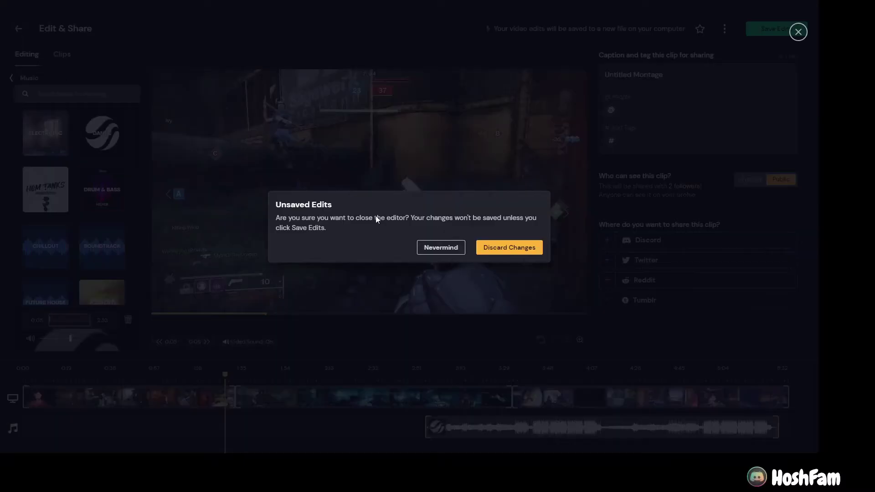
left_click(440, 247)
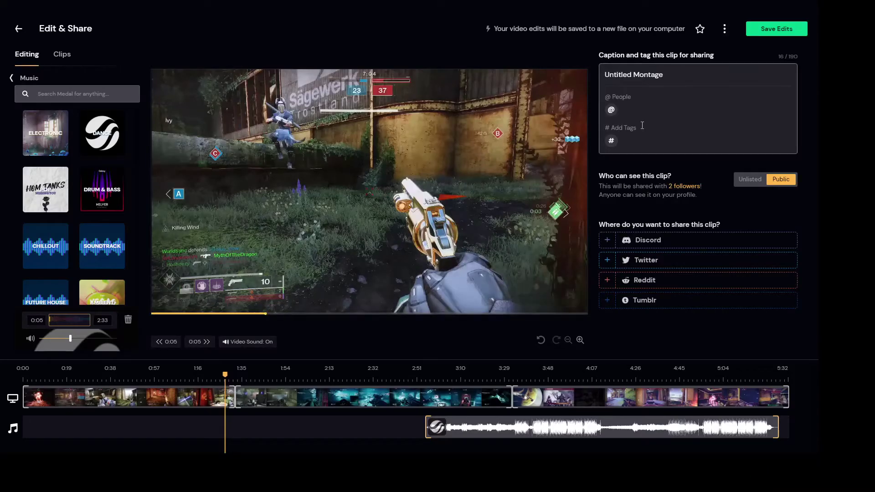
Replace the montage's caption with "Destiny madness"
triple_click(686, 81)
key("BackSpace")
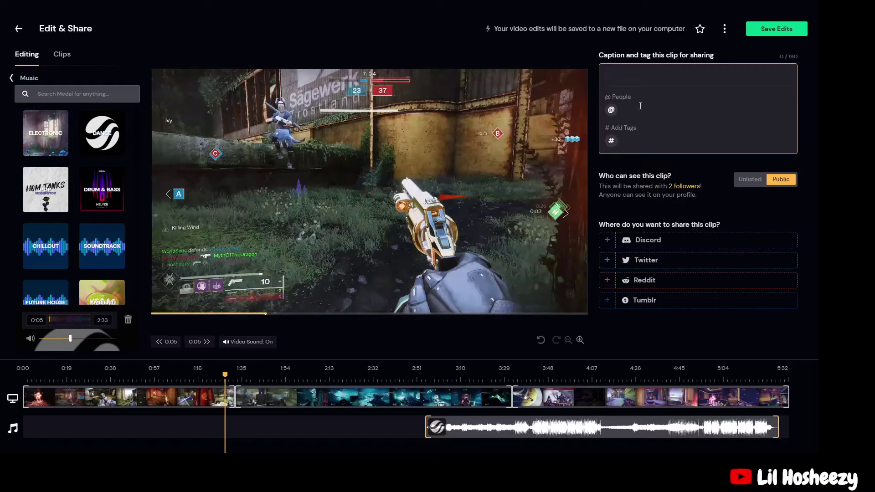
type("Destiny madnes")
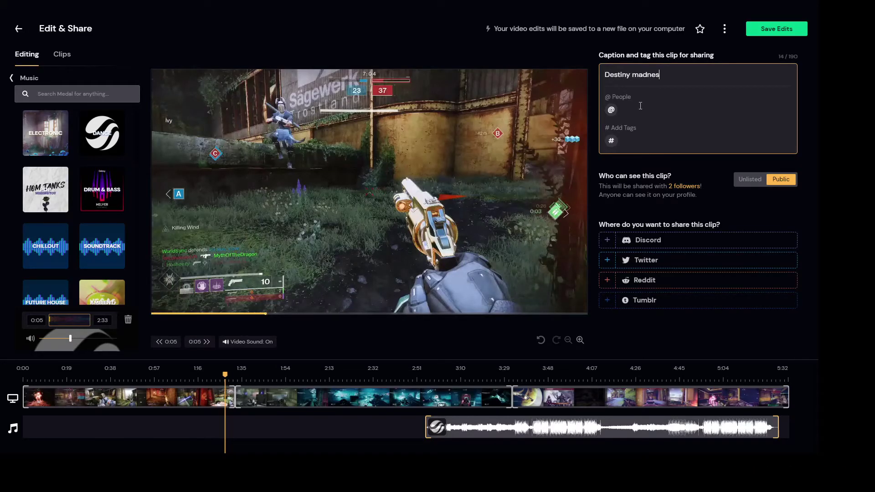
type("ss")
key("BackSpace")
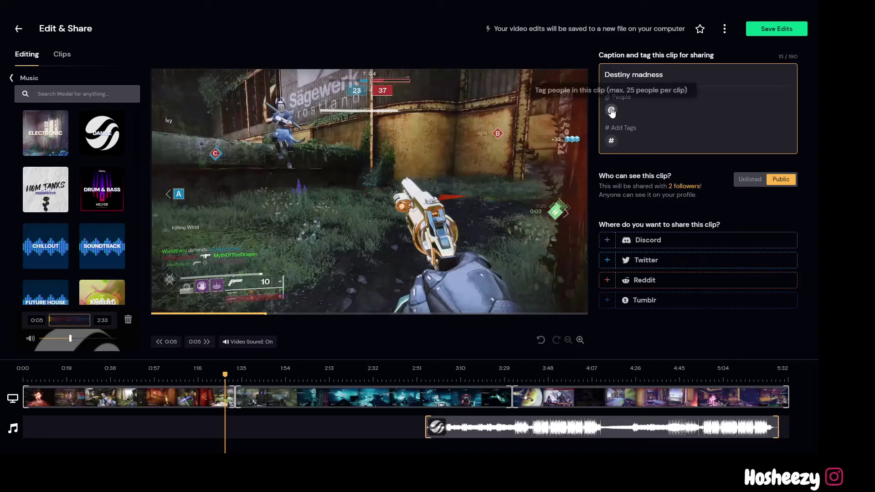
Search for the teammate's username and tag the matching followed account in the clip
left_click(612, 110)
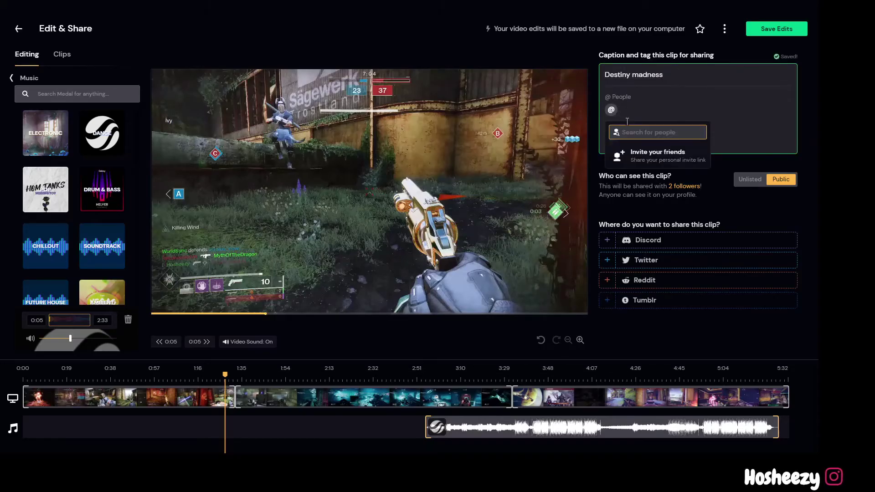
type("myth")
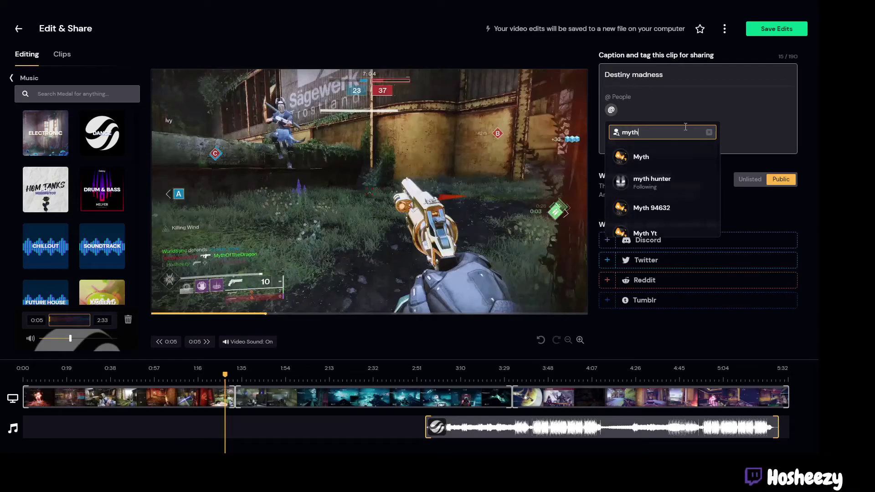
type("of")
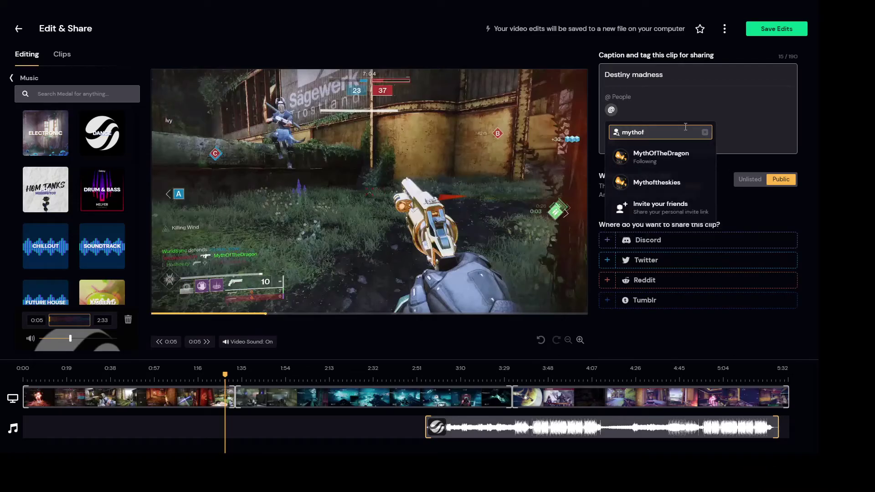
left_click(637, 156)
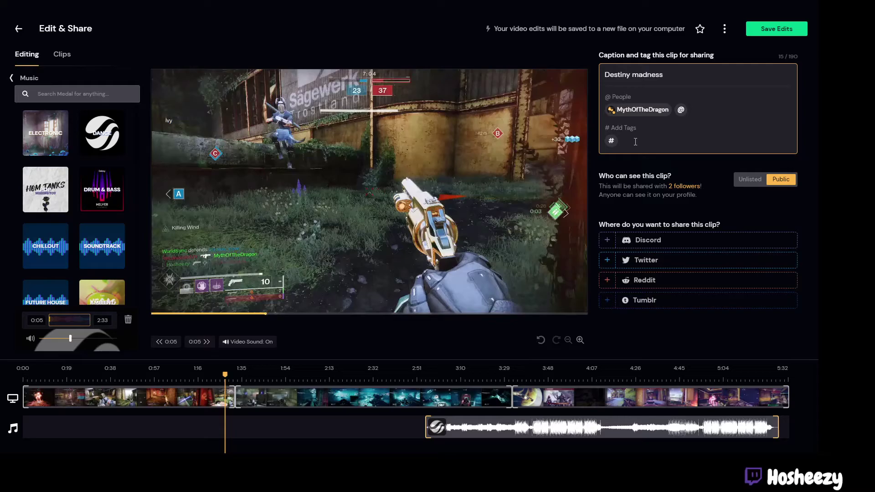
Switch the clip's visibility to Unlisted and back to Public
mouse_move(269, 98)
left_click(749, 183)
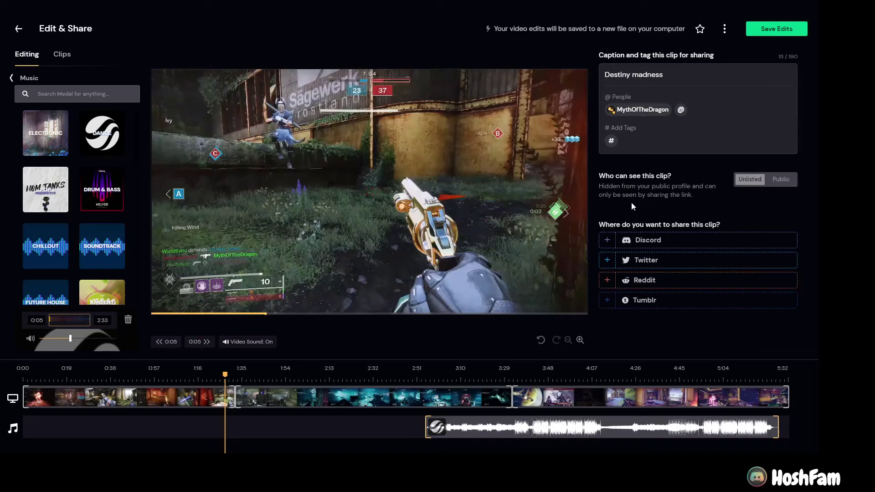
left_click(783, 180)
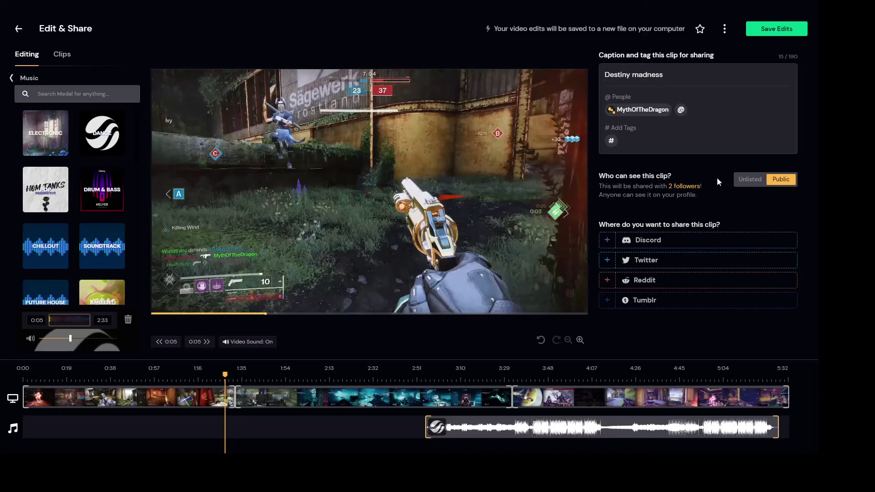
Move the Verdansk music track earlier on the timeline so it starts at about 2:08
mouse_move(532, 288)
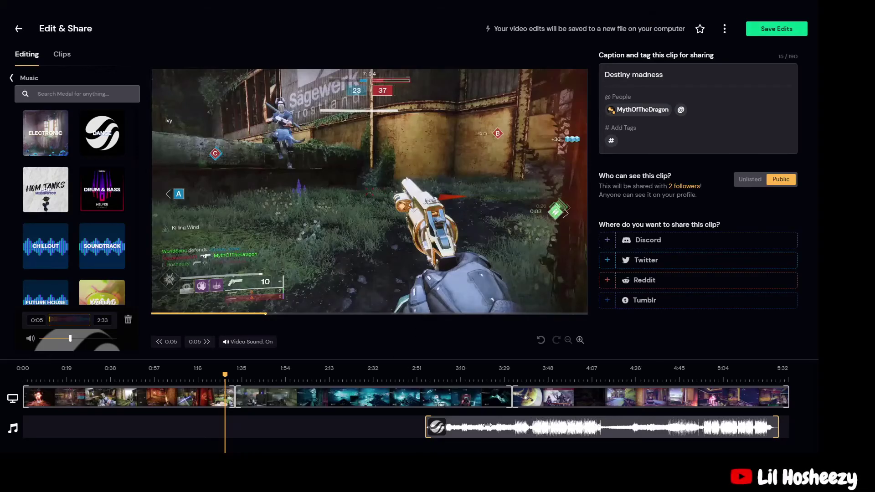
left_click_drag(576, 424, 497, 417)
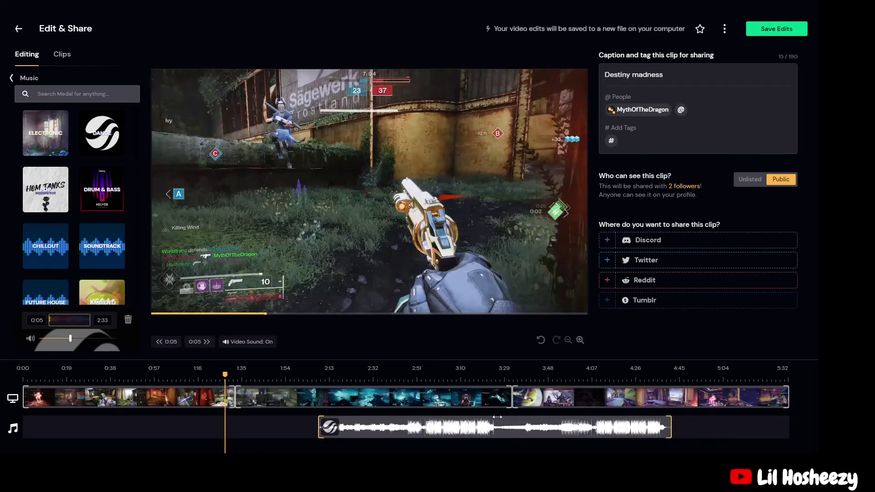
Save the montage edits and upload the finished video
left_click(768, 29)
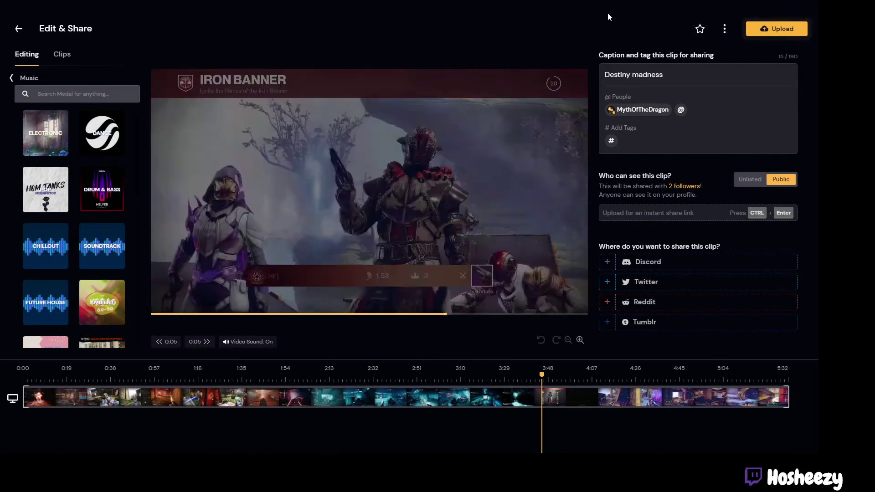
left_click(777, 28)
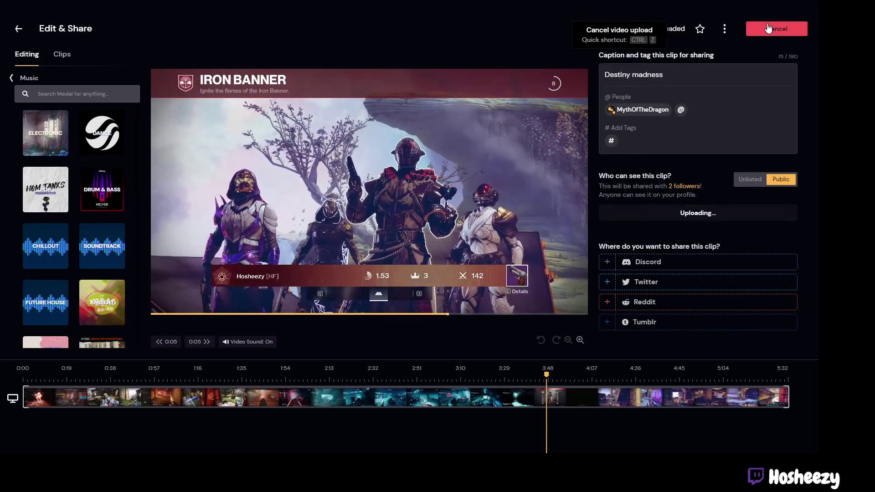